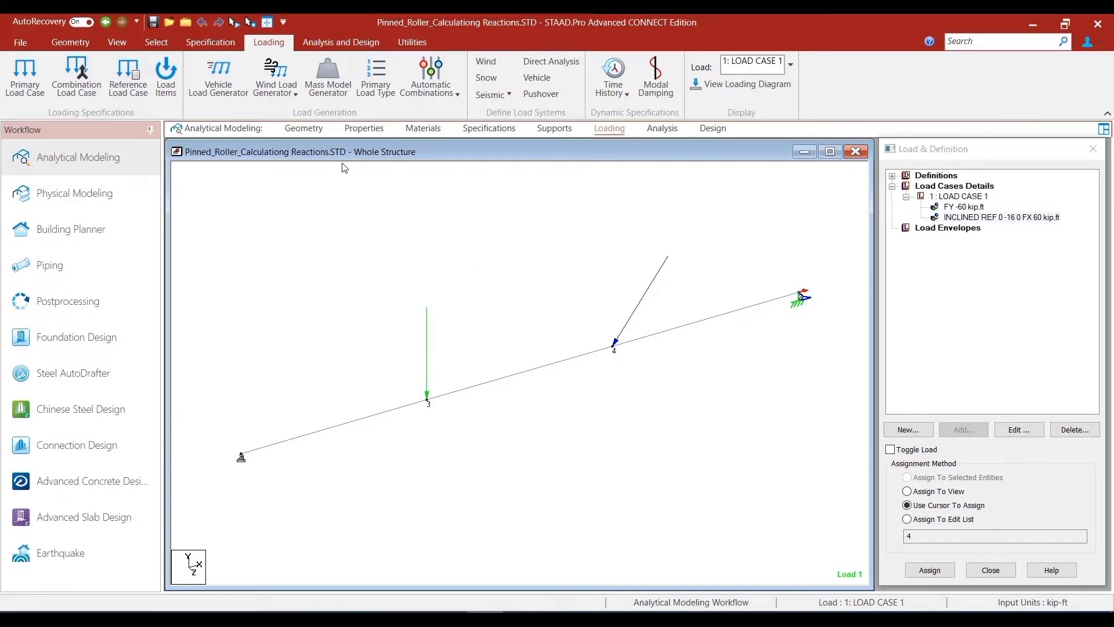
- Inspect the dimensions of the rectangular concrete section assigned to the beams
click(366, 129)
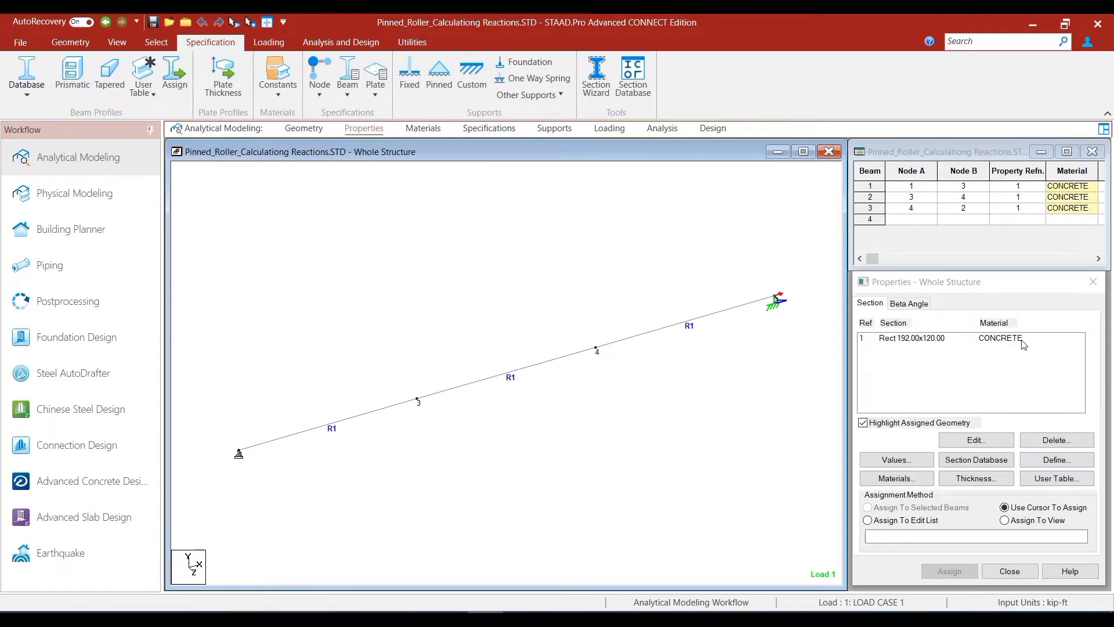
double_click(922, 339)
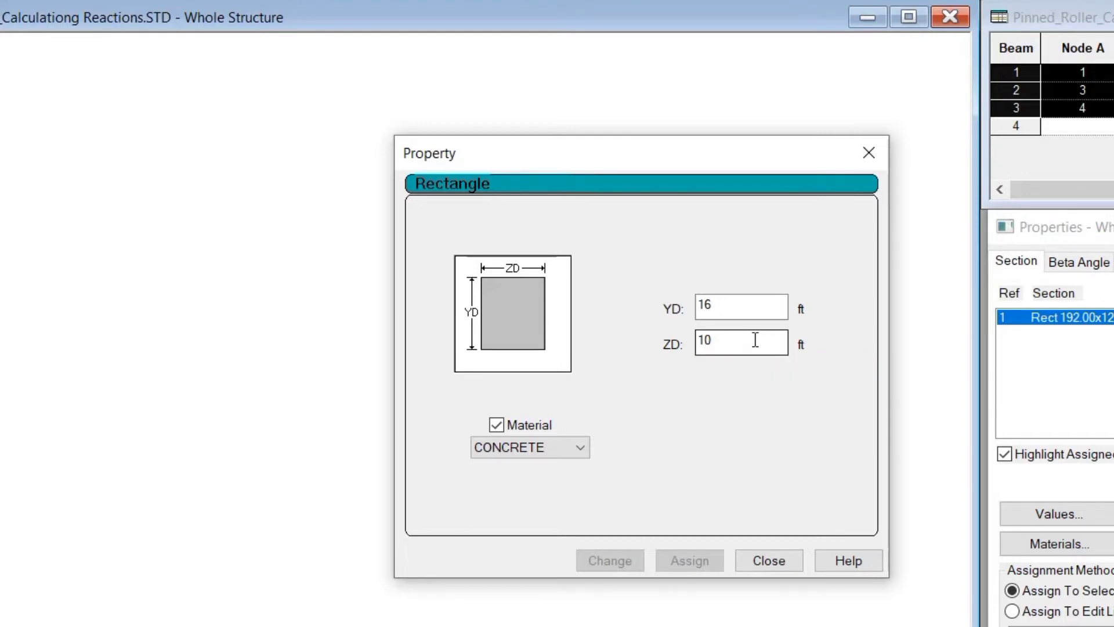
click(868, 155)
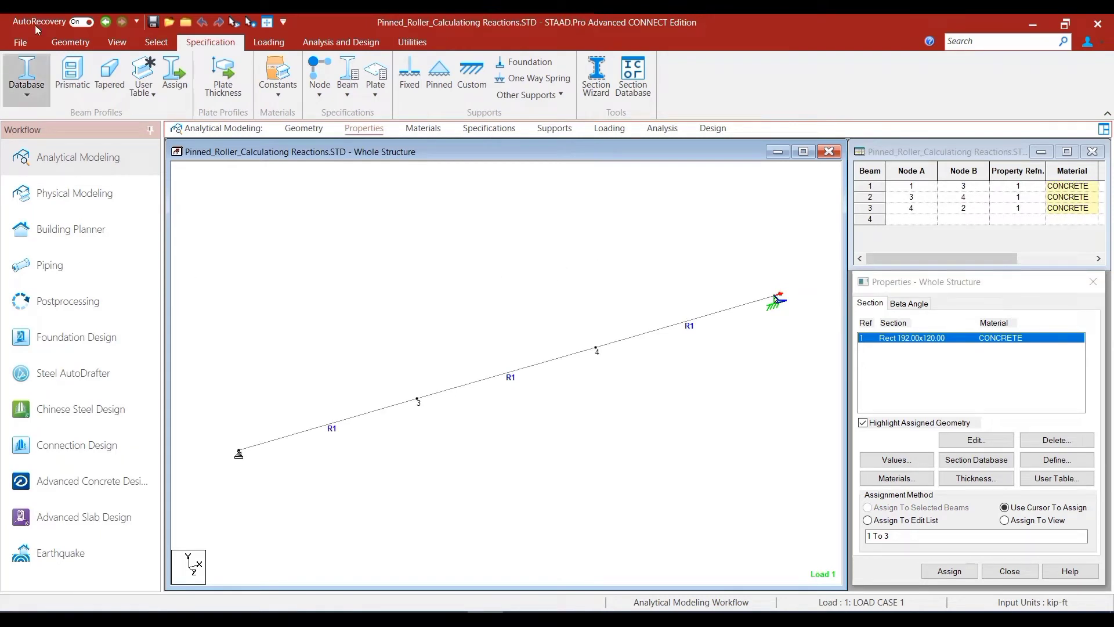
- Change the input length unit to inch
click(70, 41)
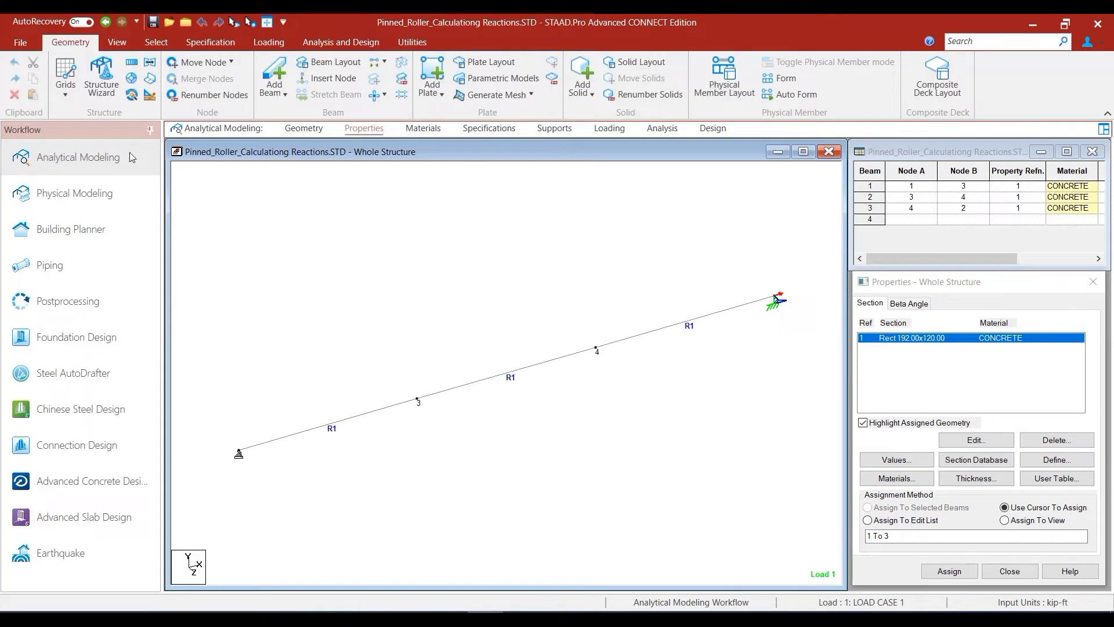
click(149, 96)
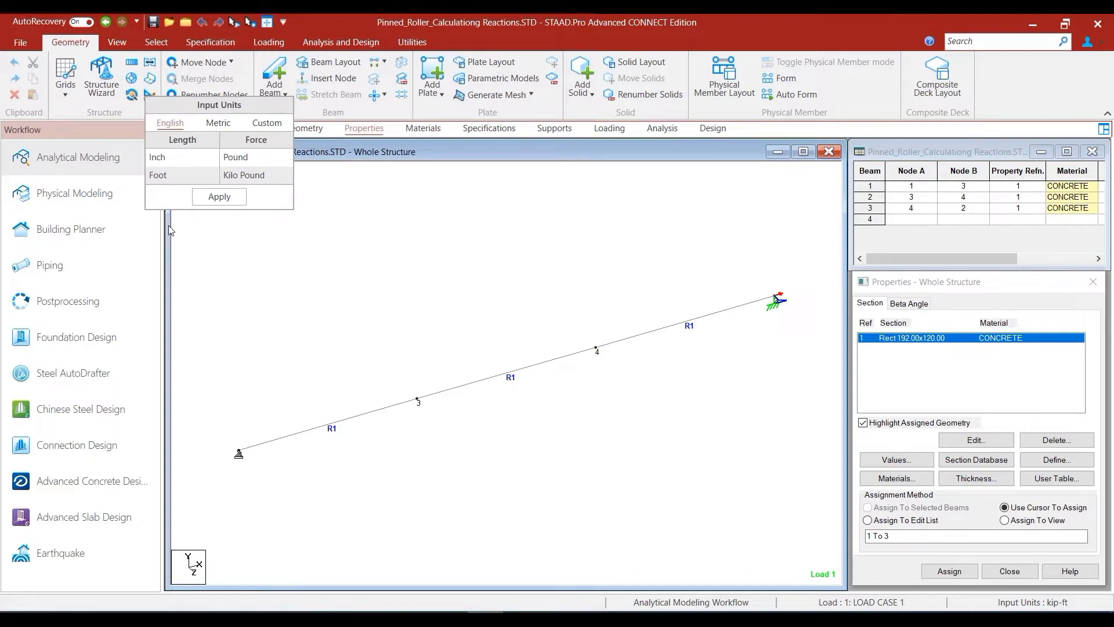
click(169, 158)
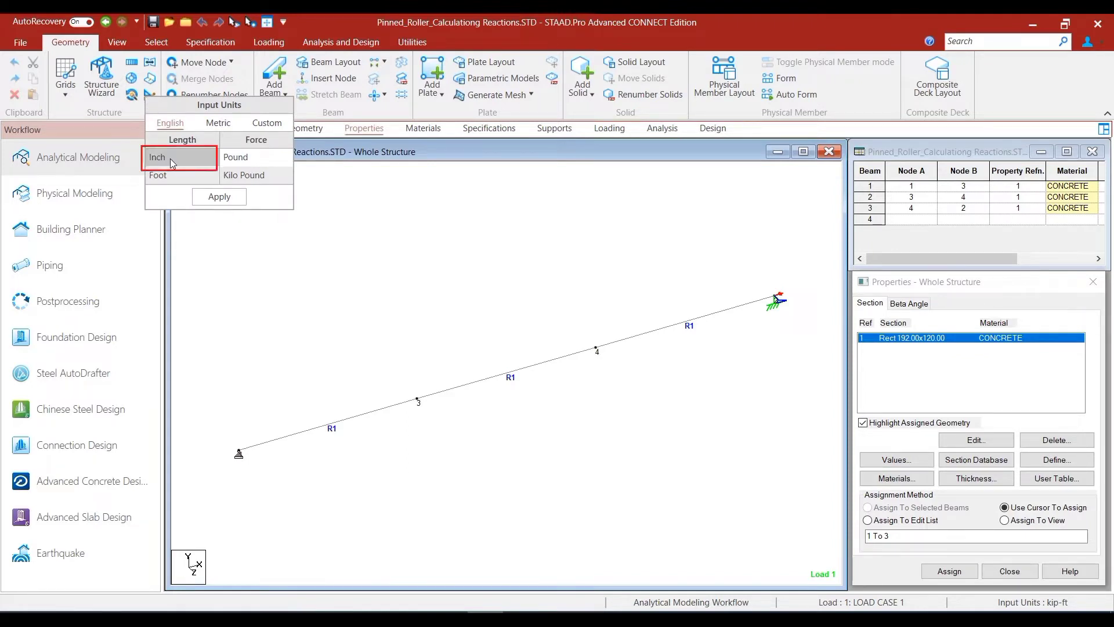
click(221, 200)
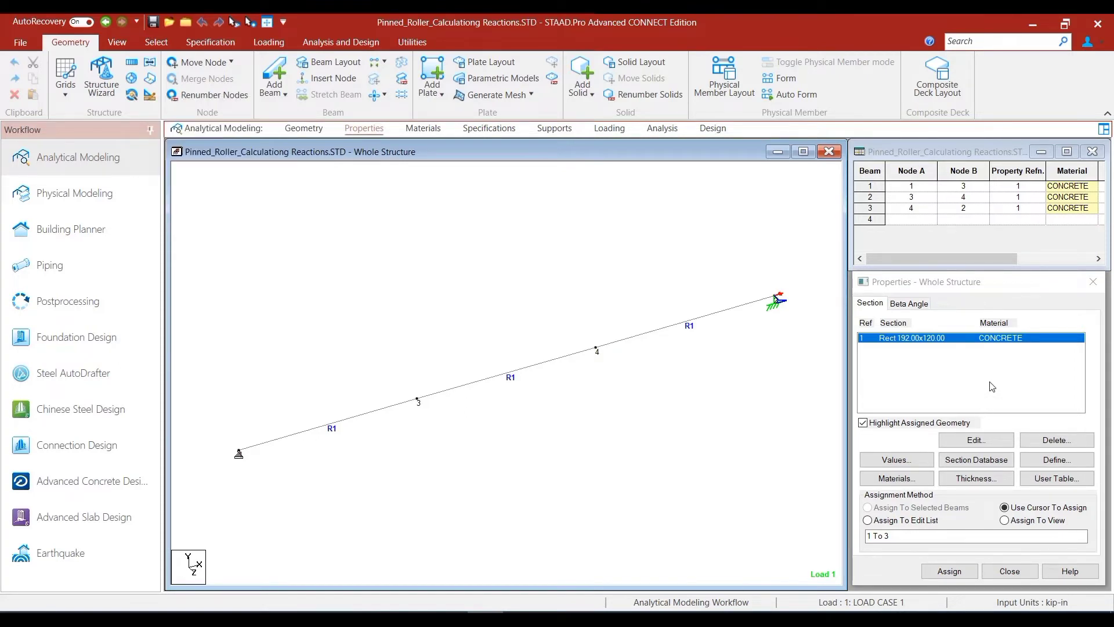
- Resize the rectangular concrete section to YD 16 in and ZD 10 in, deleting the outdated result files
click(953, 339)
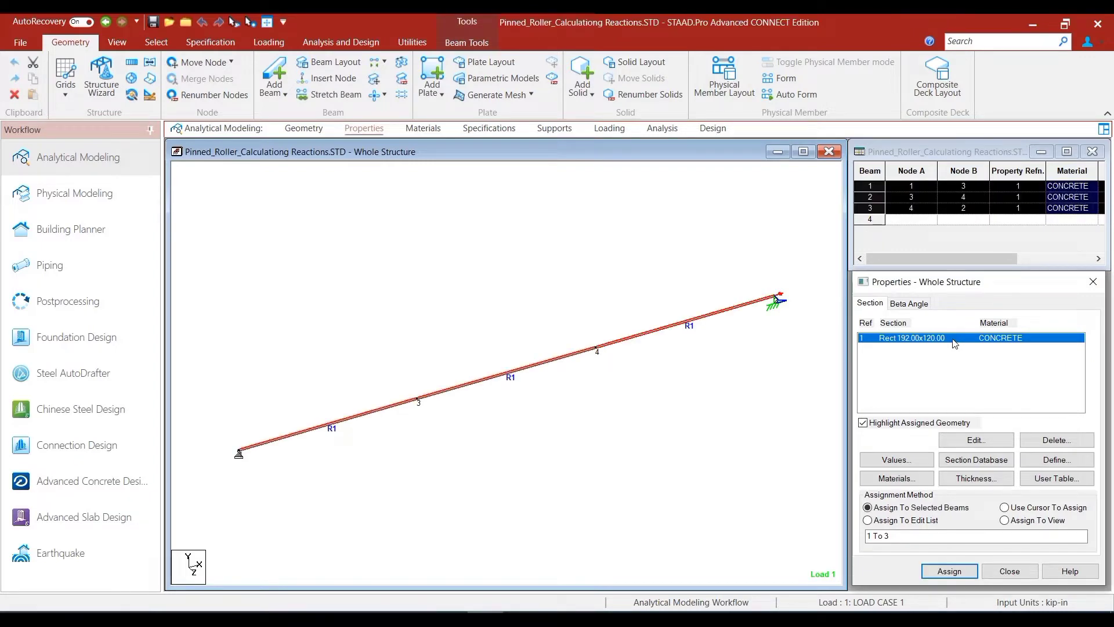
double_click(954, 341)
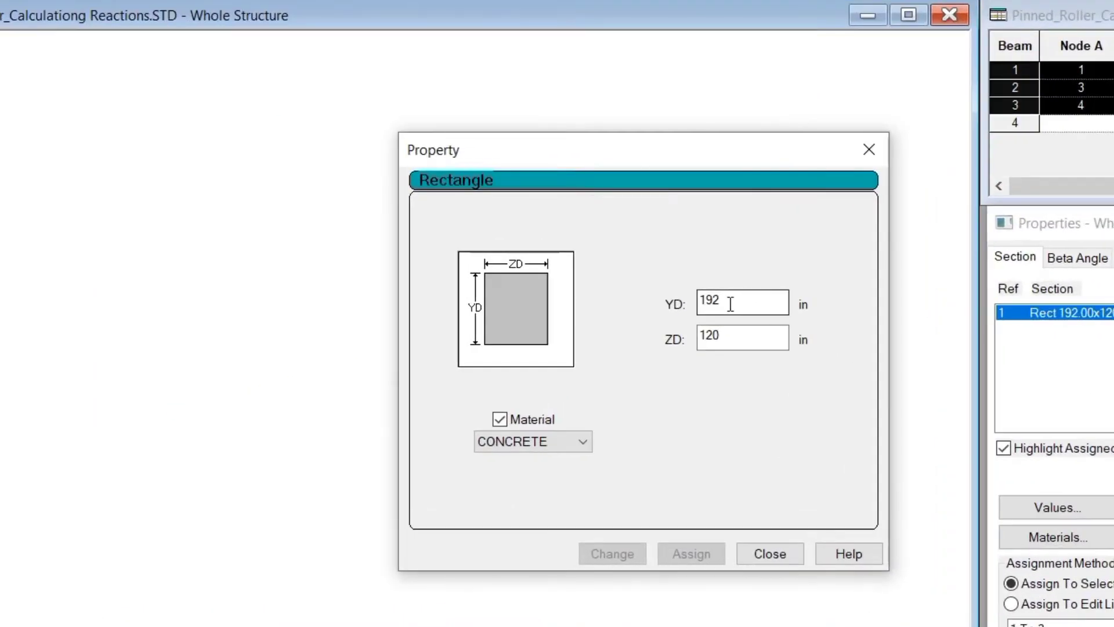
drag(726, 302, 688, 314)
text(16)
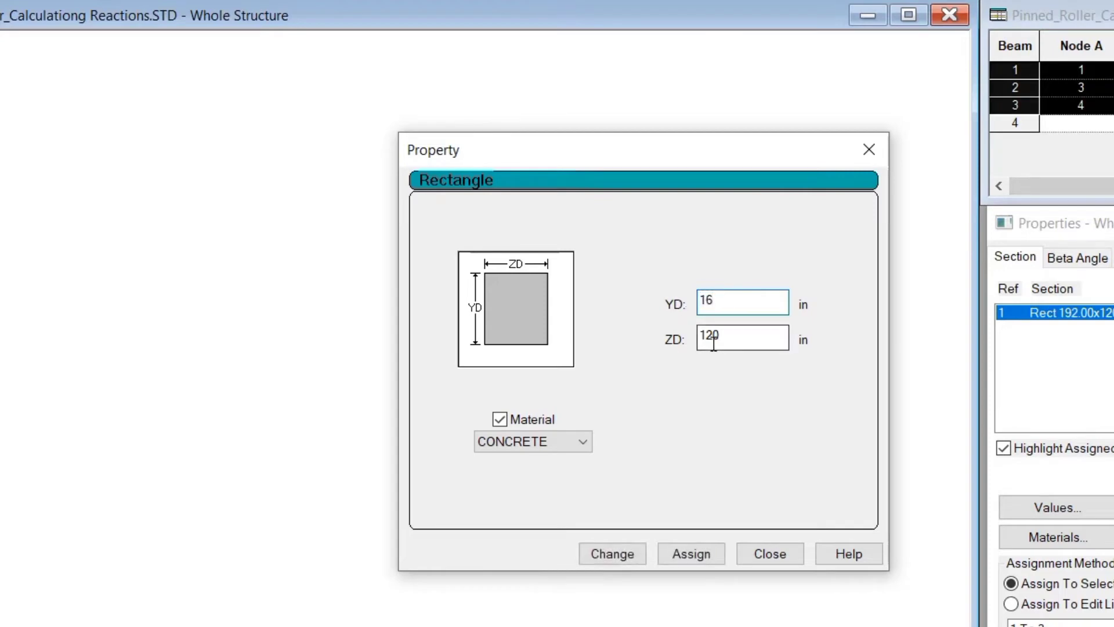
drag(732, 338, 662, 345)
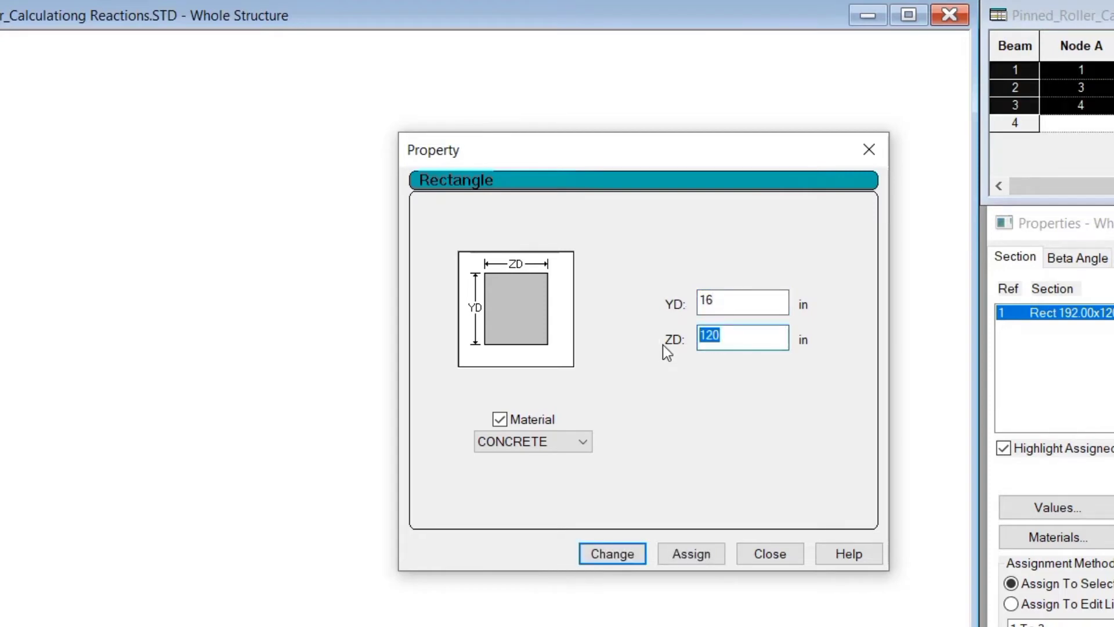
text(10)
click(601, 553)
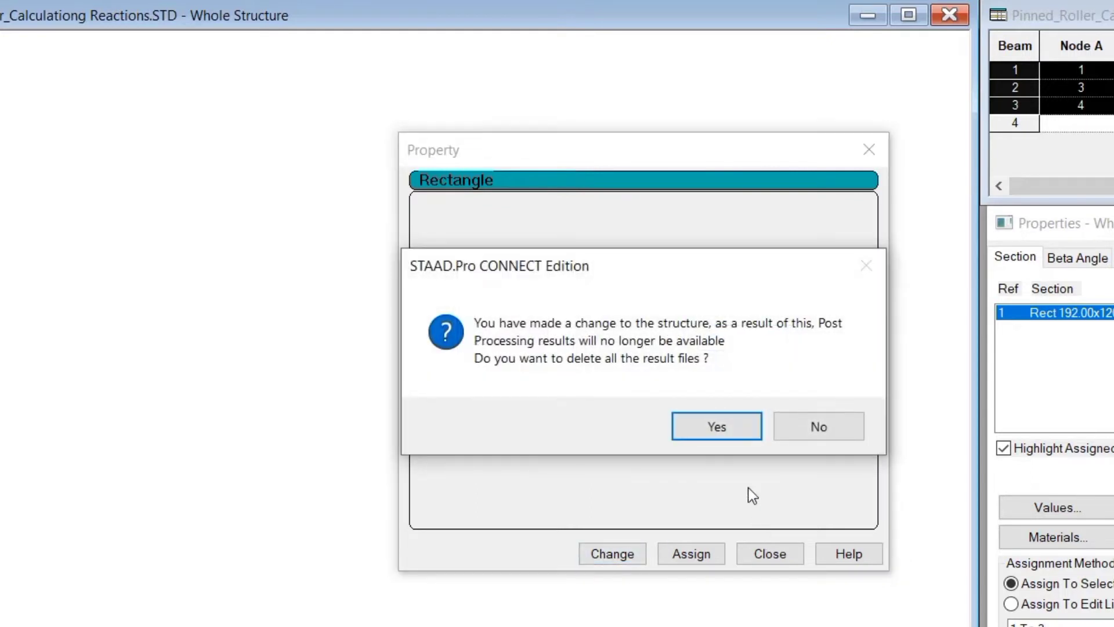
click(719, 428)
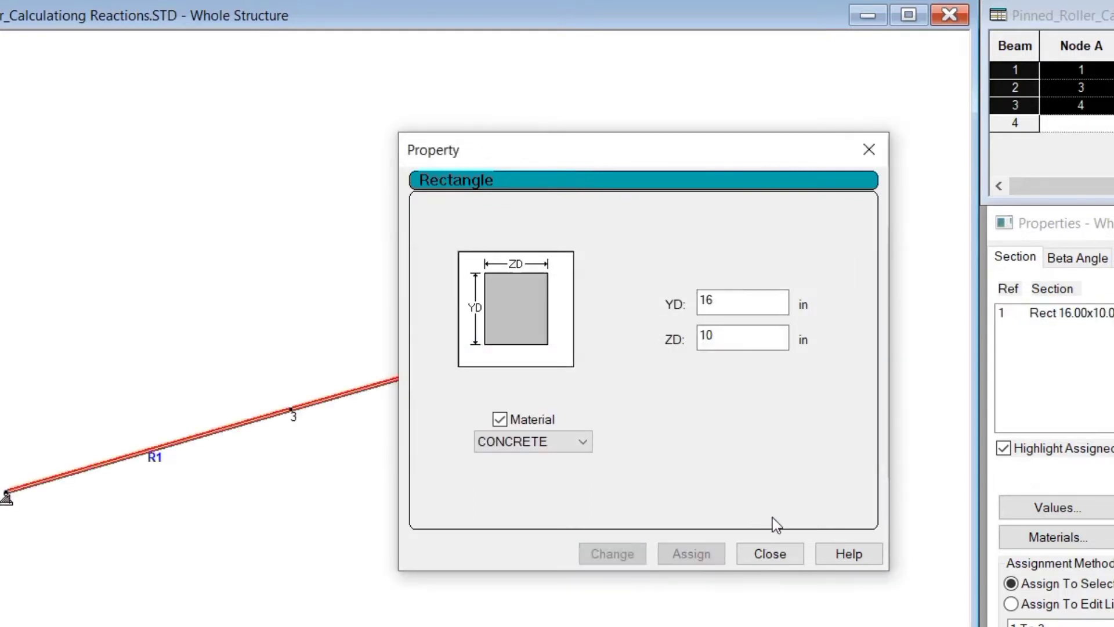
click(773, 559)
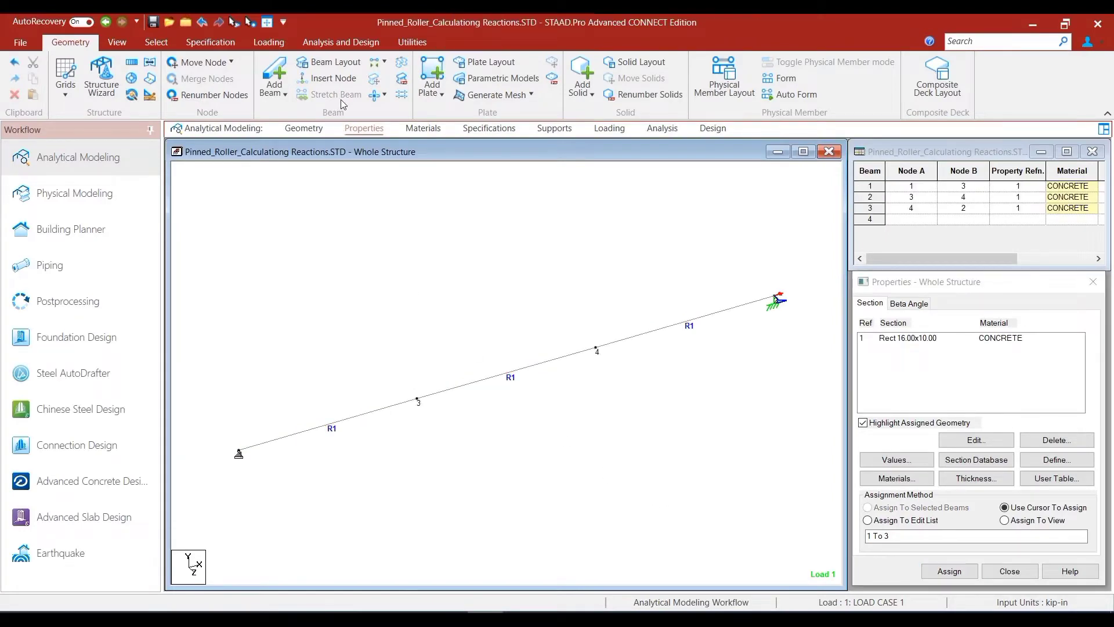
- Run the analysis, saving the modified structure, and finish in modeling mode
click(341, 42)
click(235, 87)
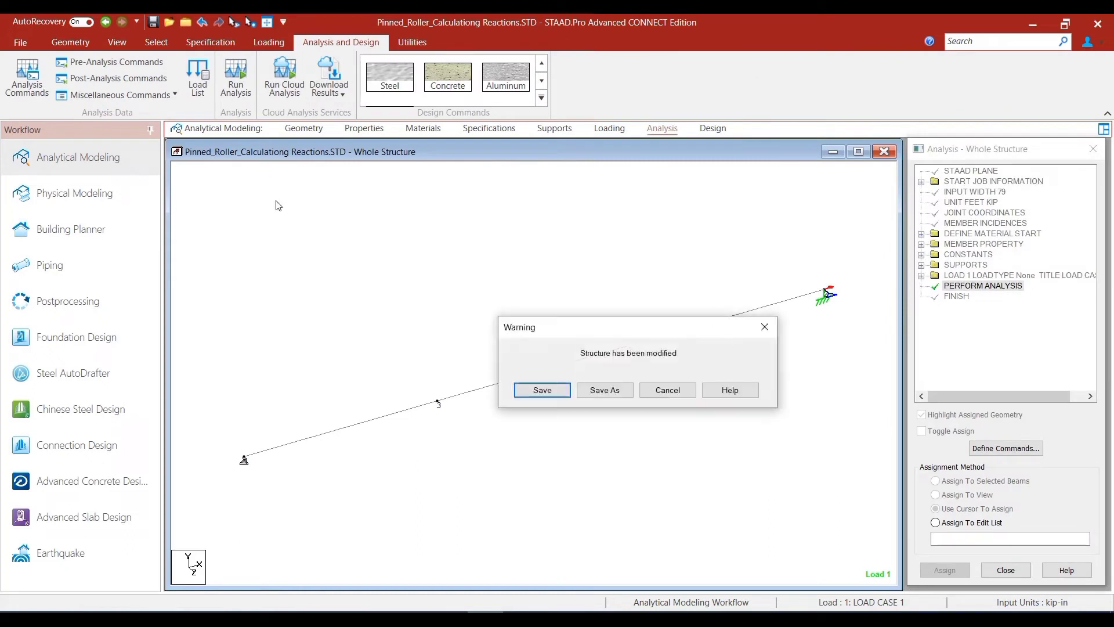
click(542, 389)
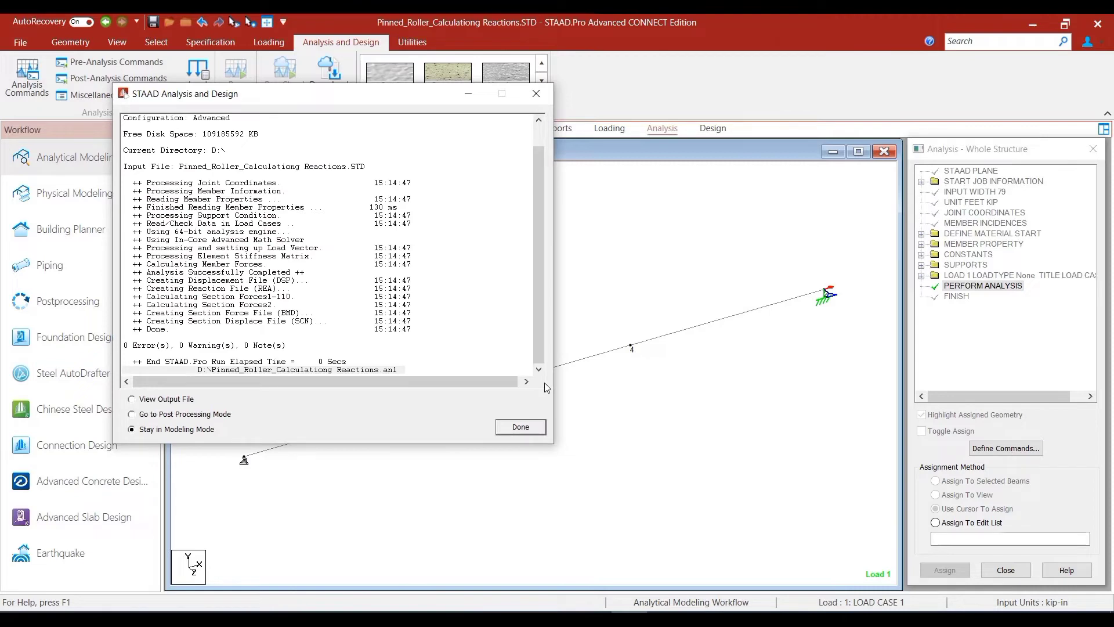
click(519, 429)
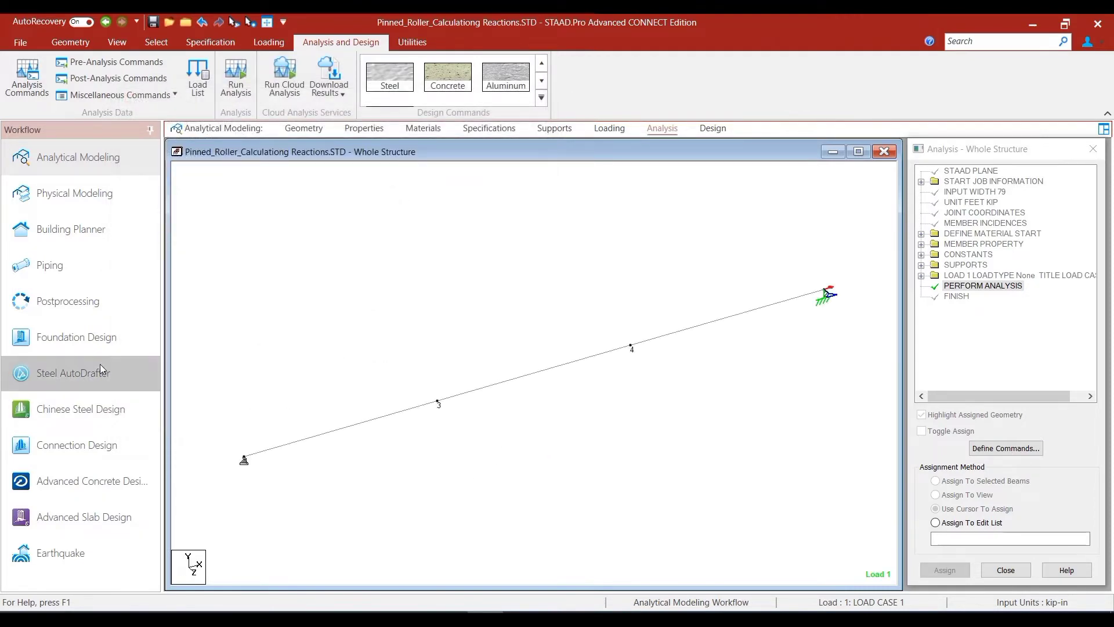
- Open the postprocessing results for load case 1 and enlarge the statics check table of the reactions
click(93, 308)
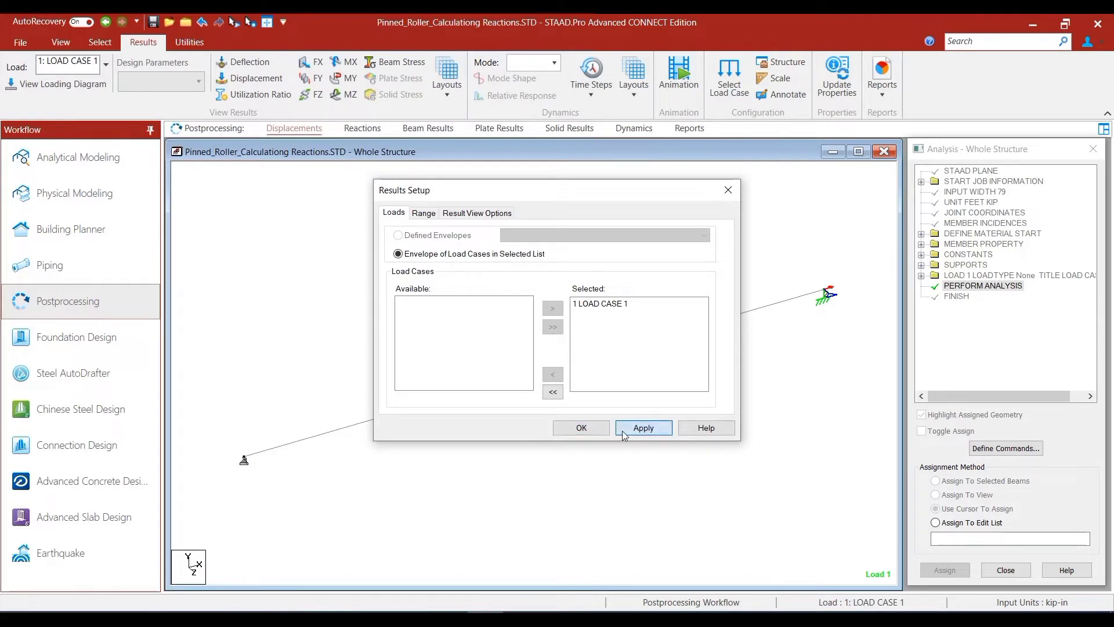
click(589, 430)
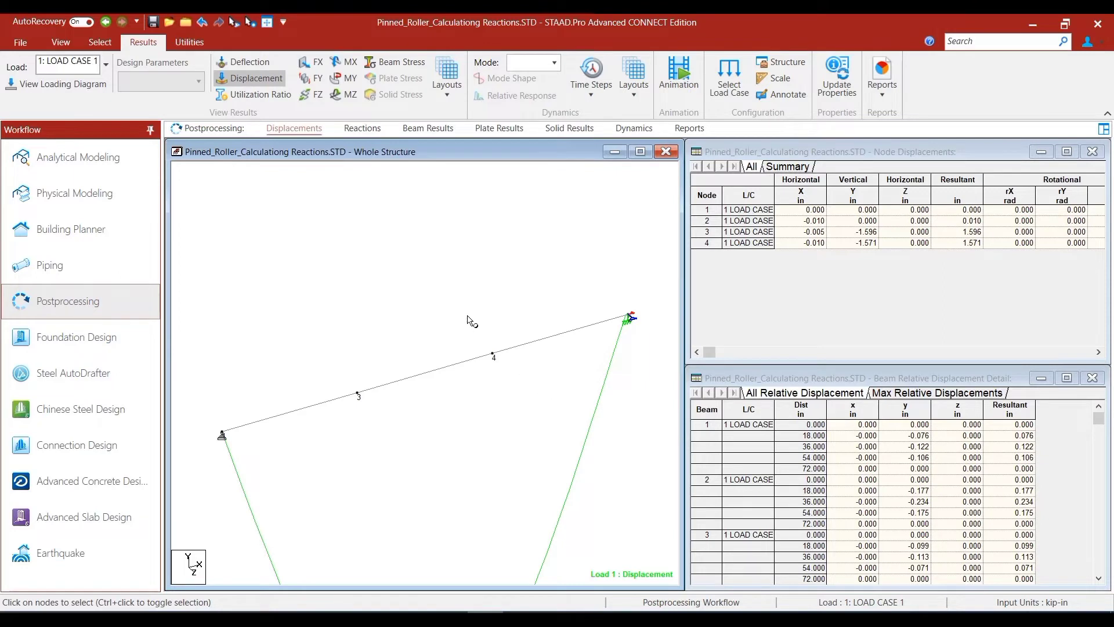
click(368, 134)
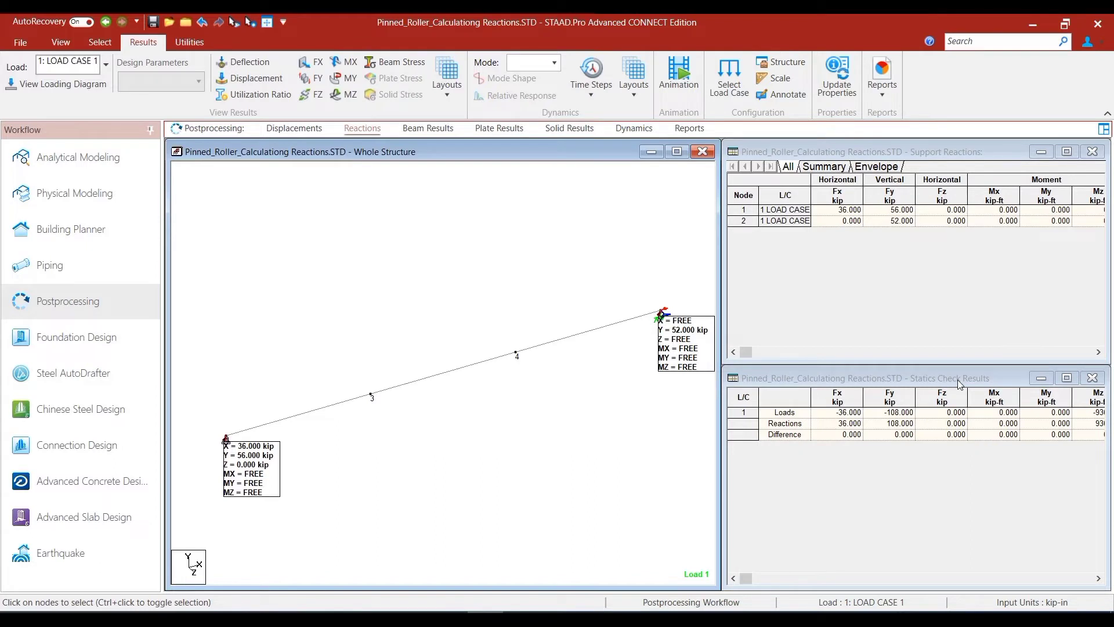
drag(958, 379, 760, 289)
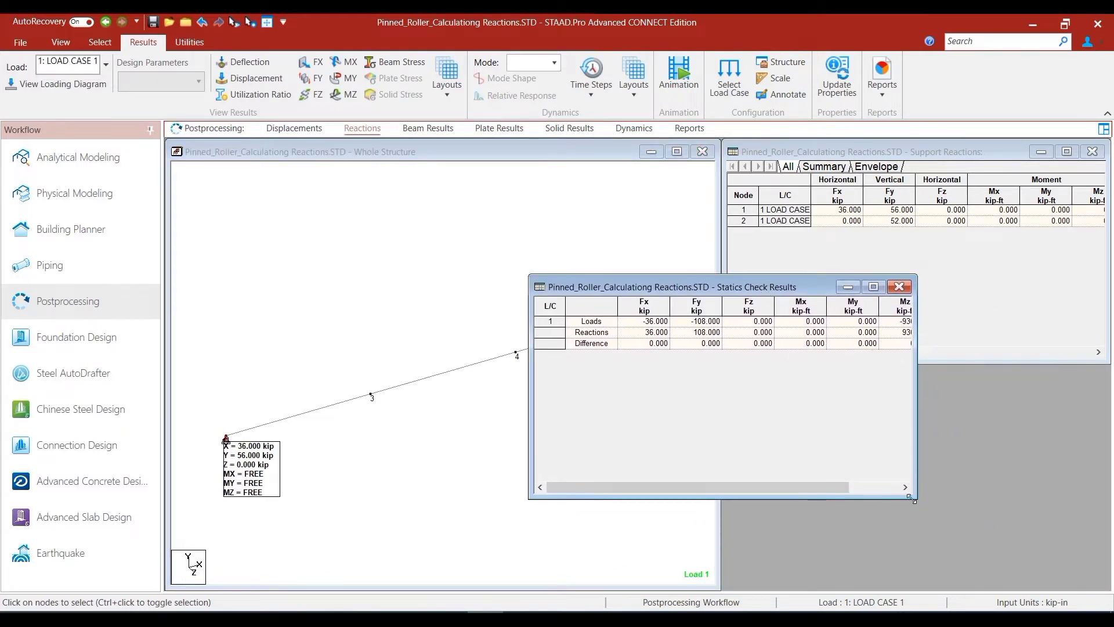
drag(914, 498, 995, 539)
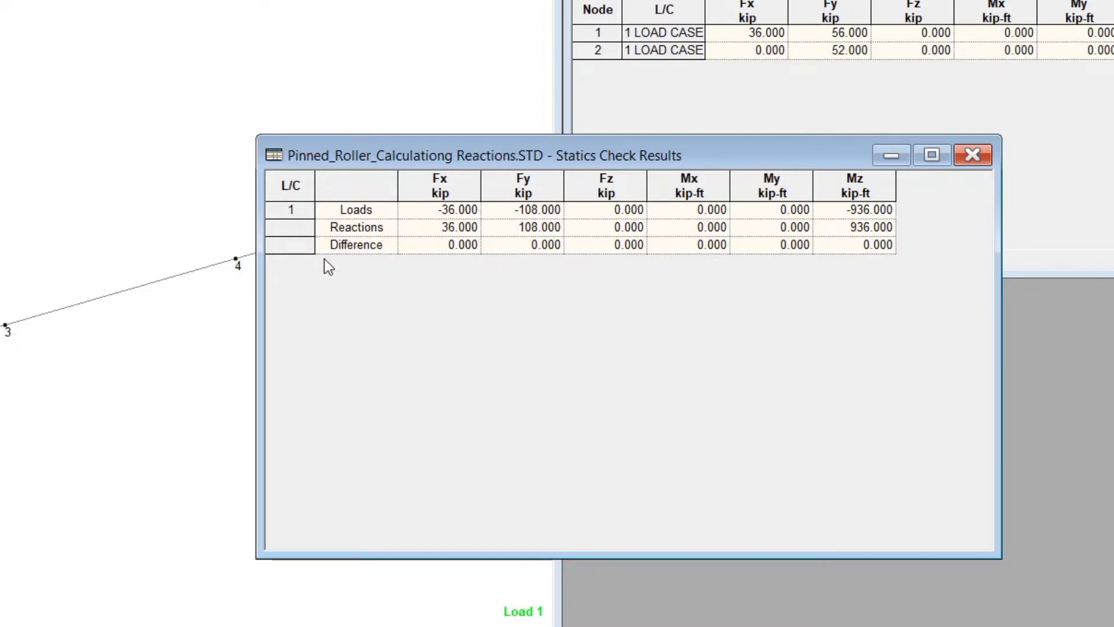
click(299, 245)
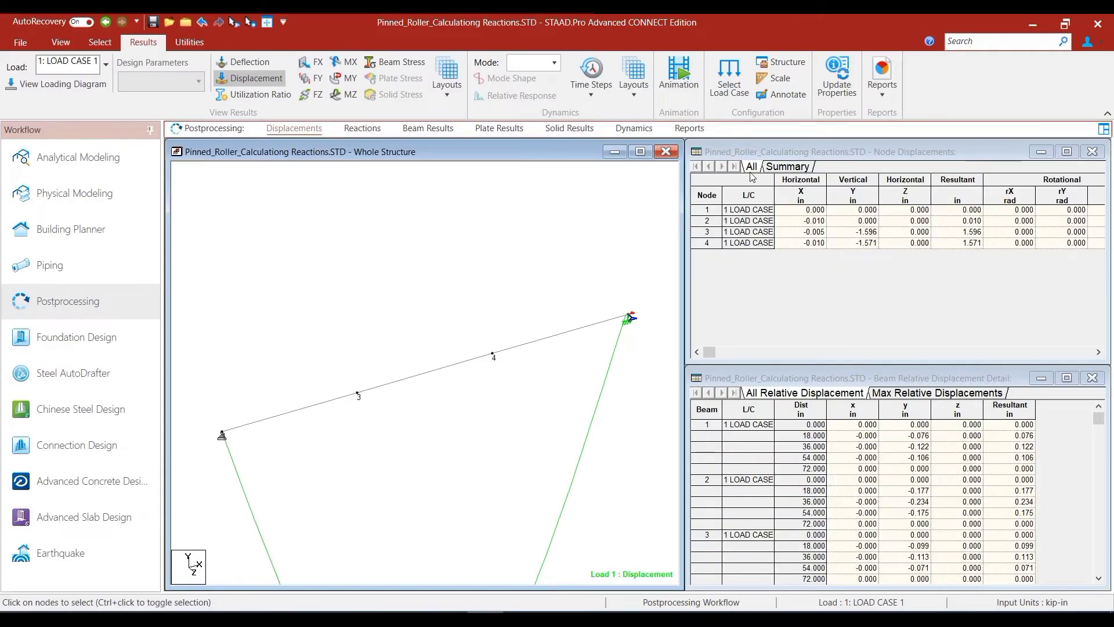
- Examine the node displacement summary for the largest vertical and resultant displacements
click(785, 167)
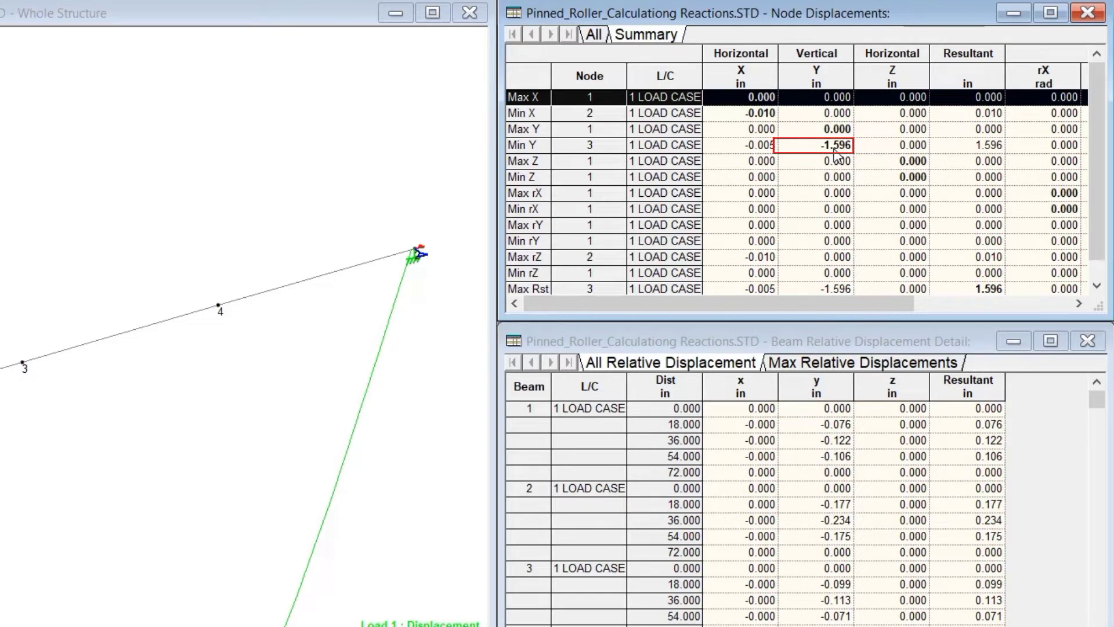
scroll(837, 153, down, 1)
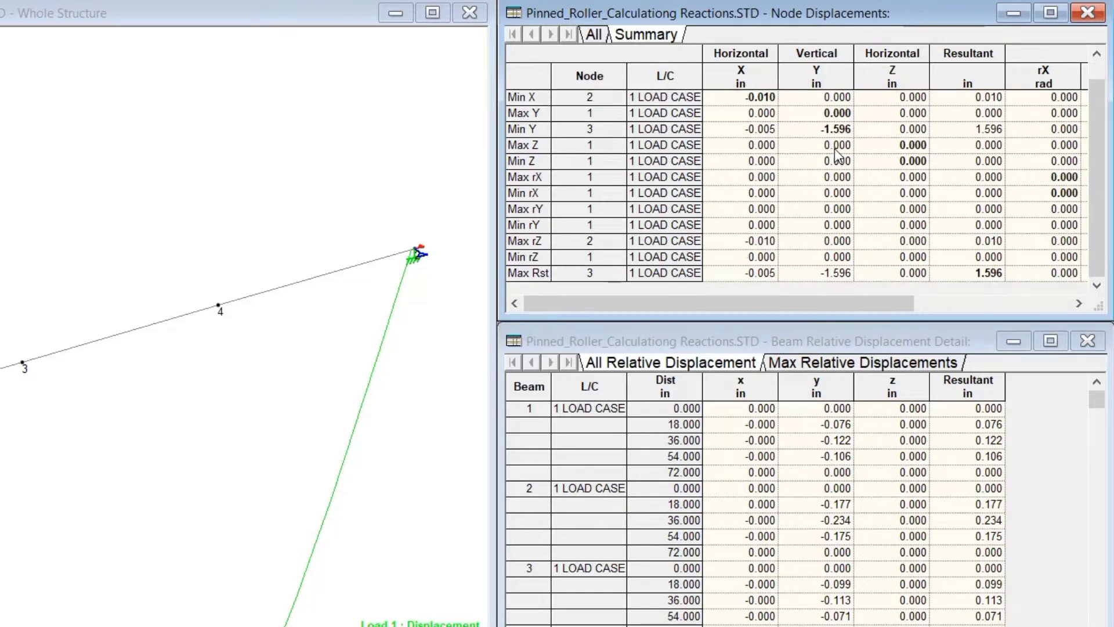
scroll(838, 207, up, 1)
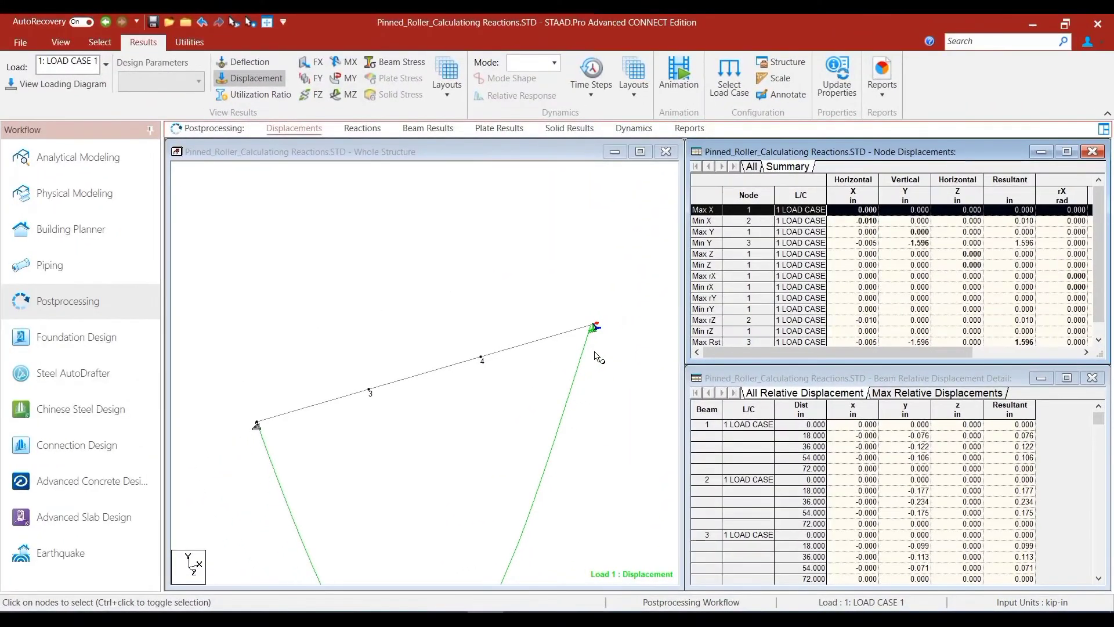
- Open the diagram scale settings beside the structure view and have scale changes apply immediately
scroll(598, 357, up, 1)
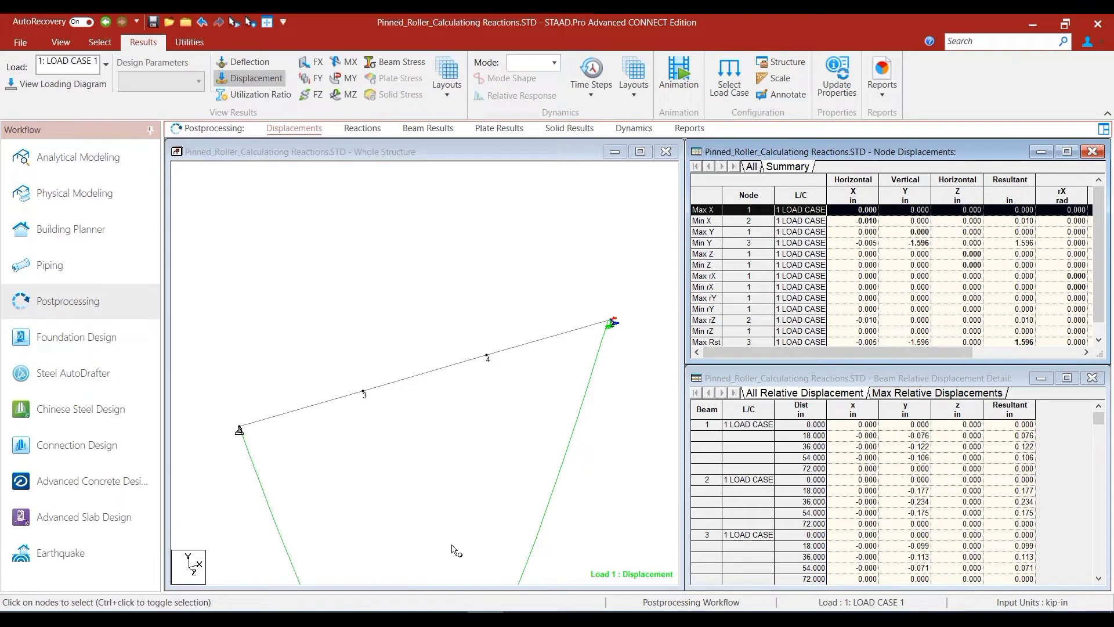
click(463, 257)
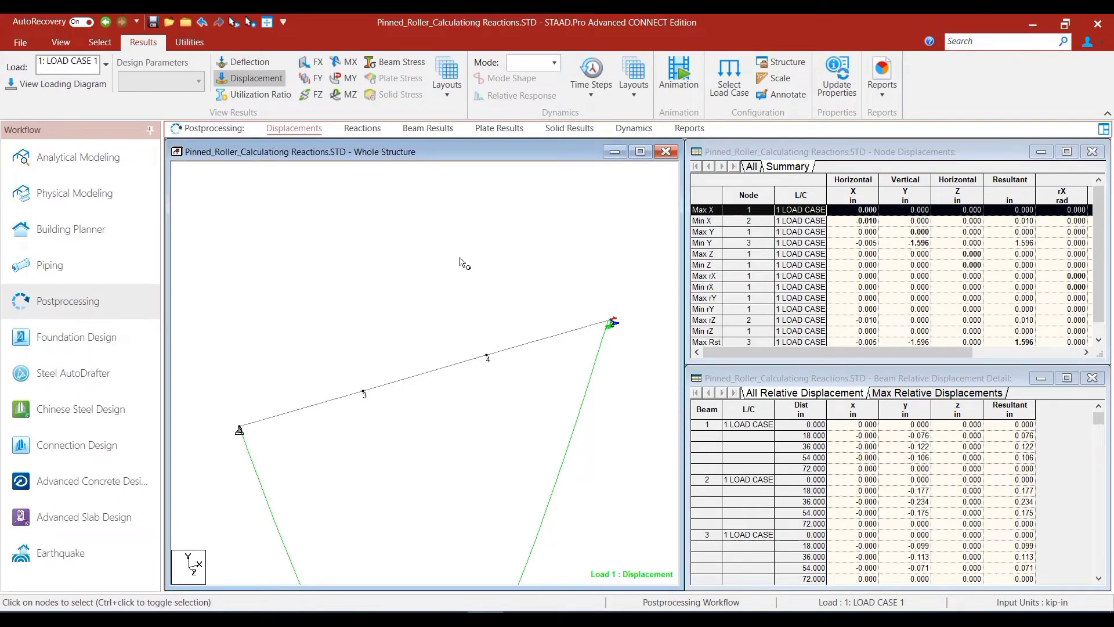
right_click(465, 247)
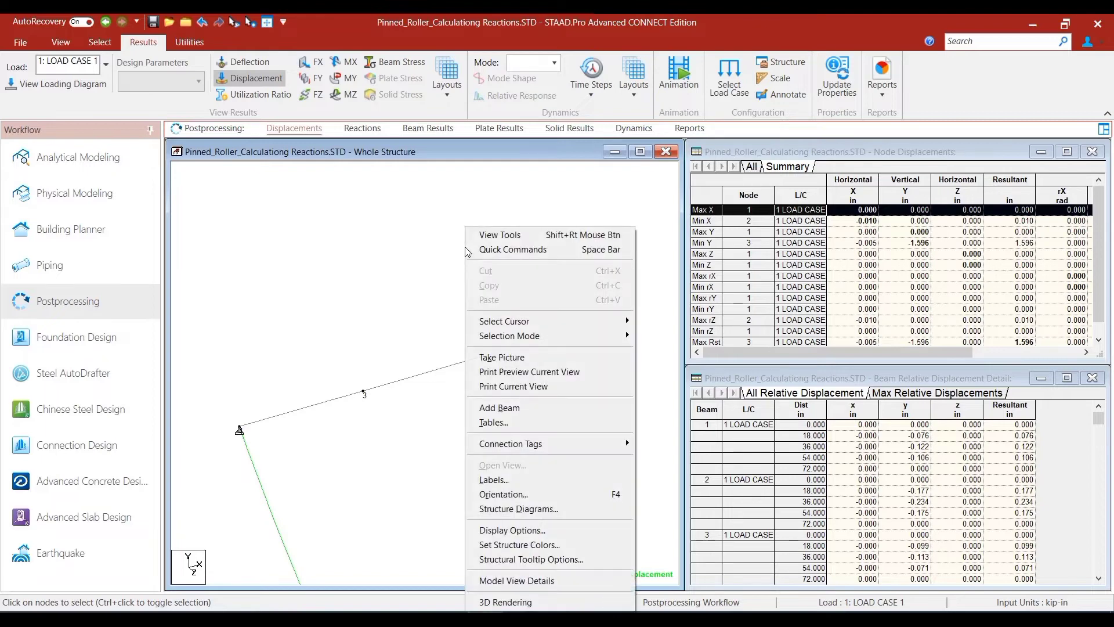
click(495, 480)
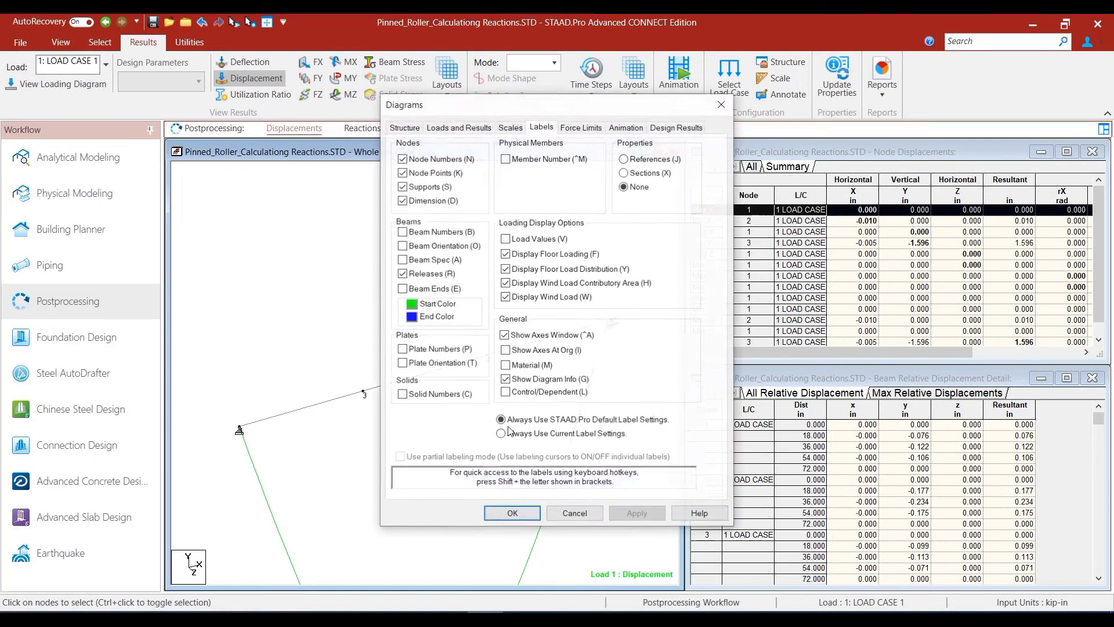
click(507, 128)
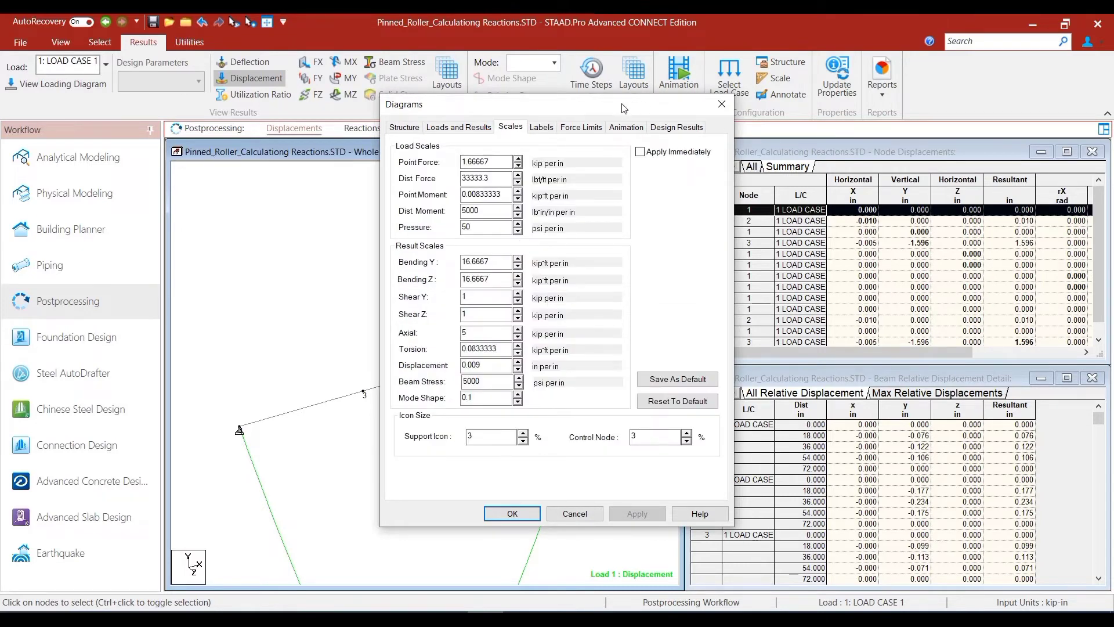
drag(625, 108, 948, 74)
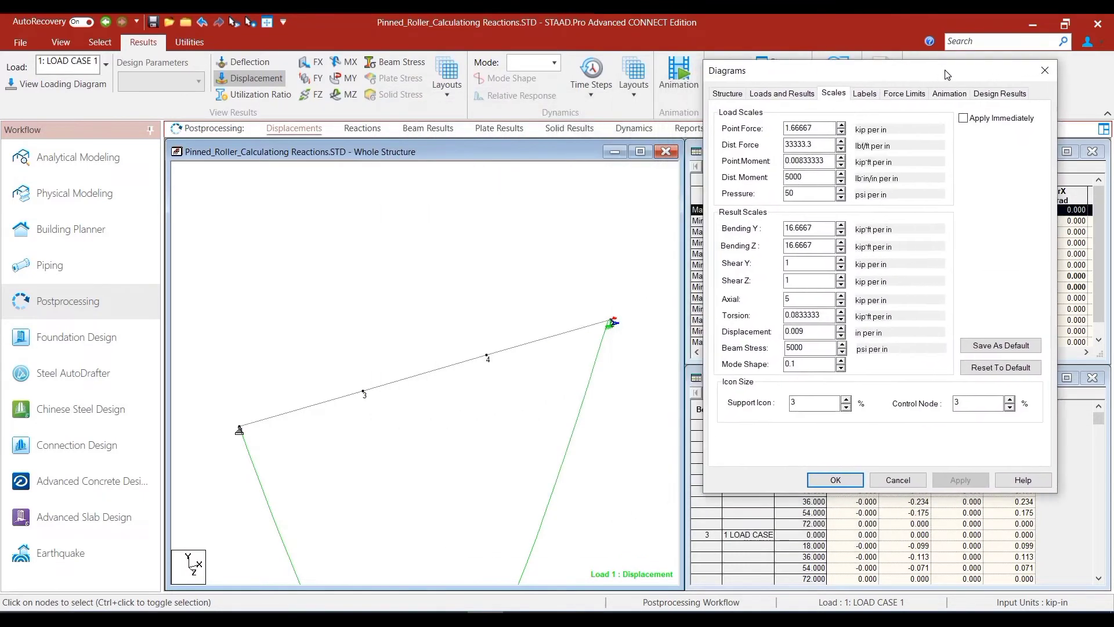
click(965, 119)
- Set the displacement result scale to 0.3 in per in and apply it to the diagram
click(842, 328)
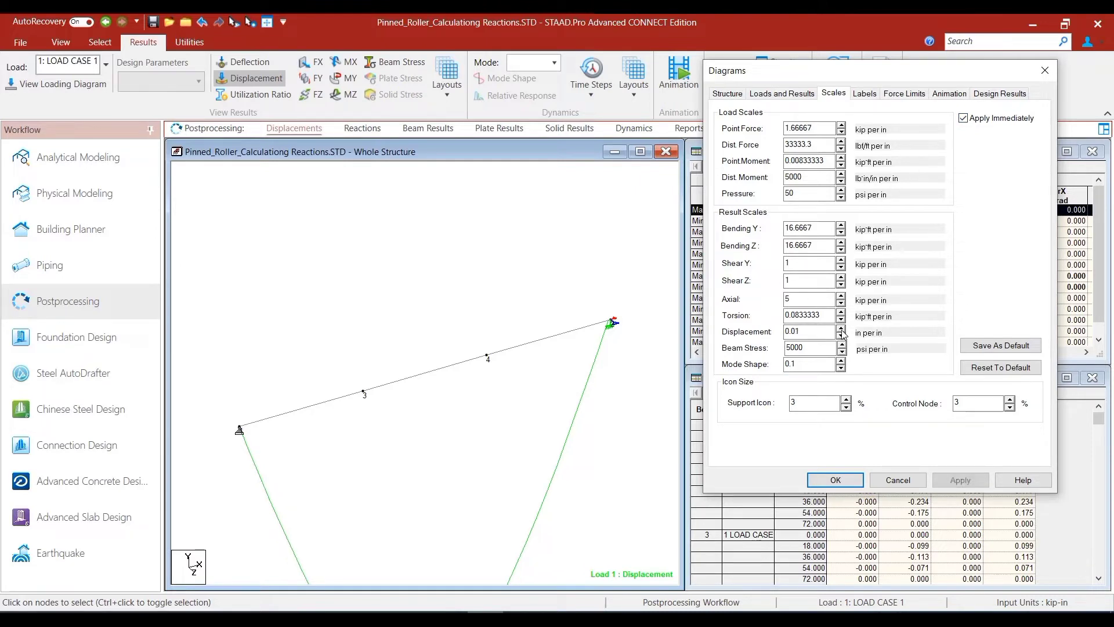
click(842, 328)
click(842, 328)
click(842, 328)
click(841, 329)
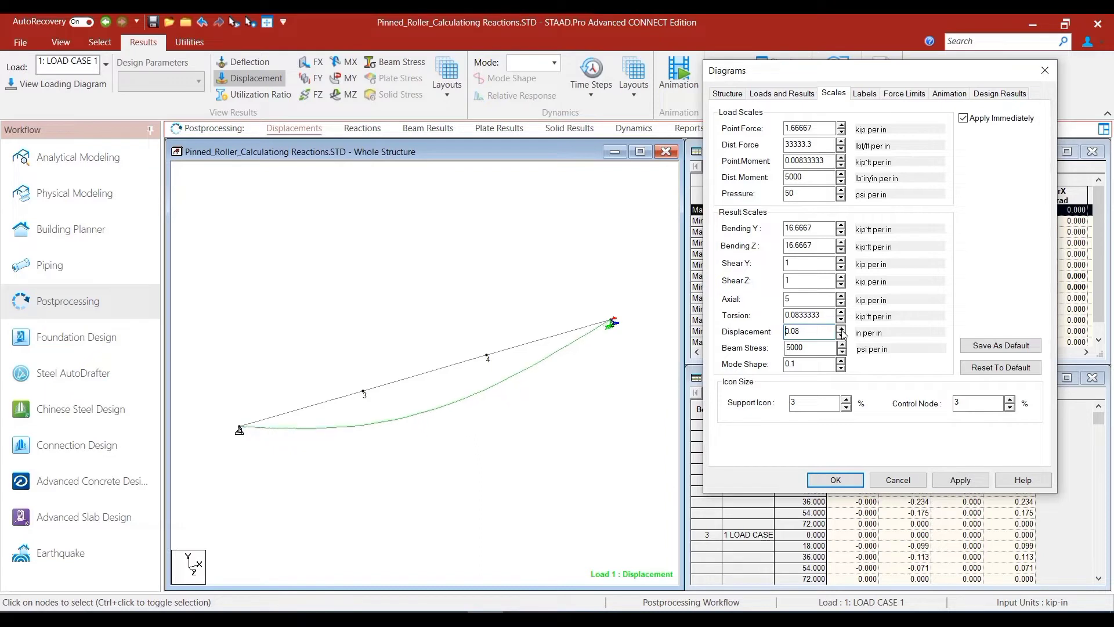
click(841, 329)
click(842, 329)
click(842, 329)
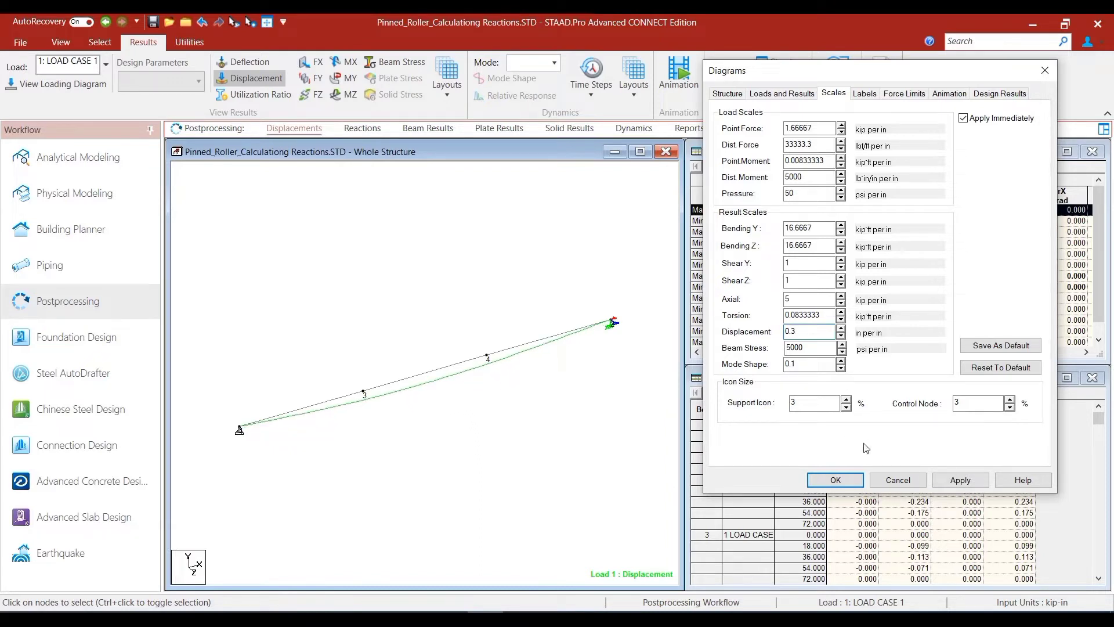
click(955, 482)
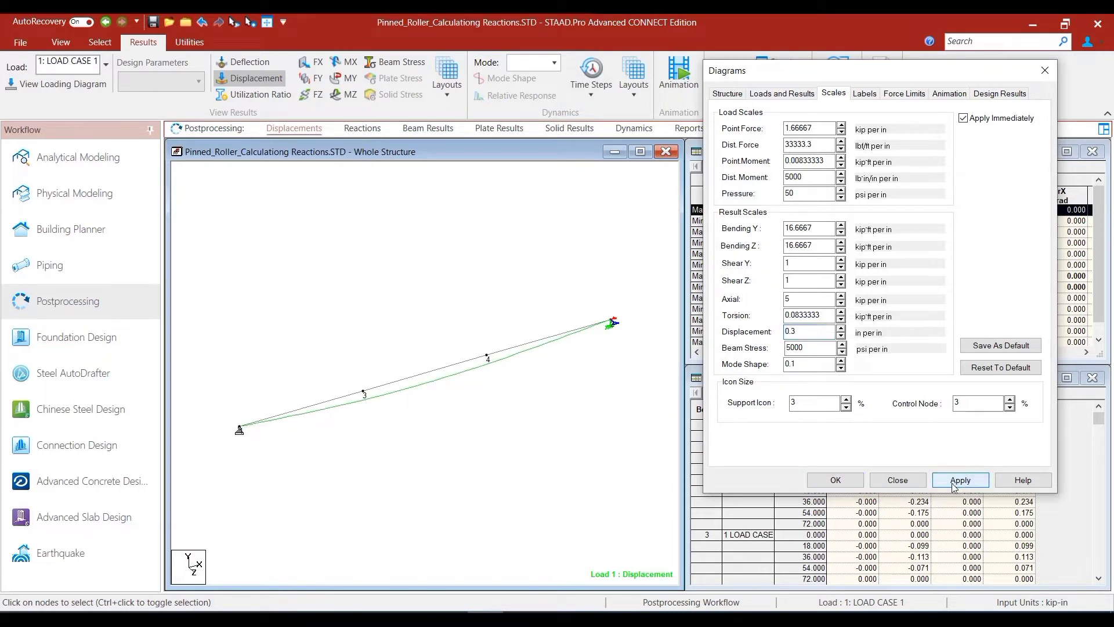
click(836, 480)
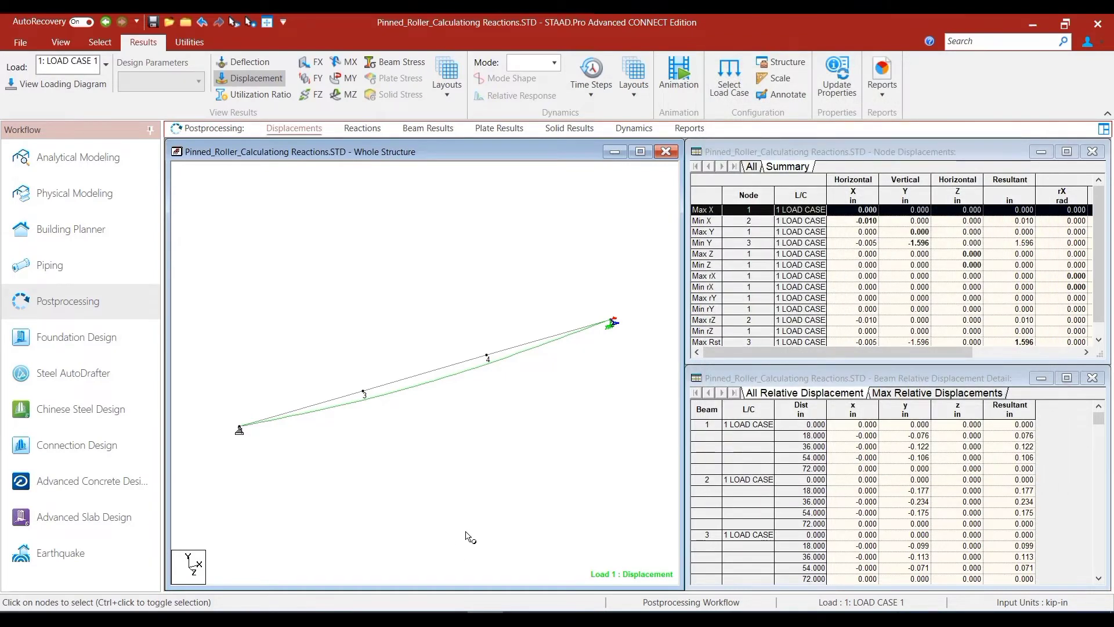
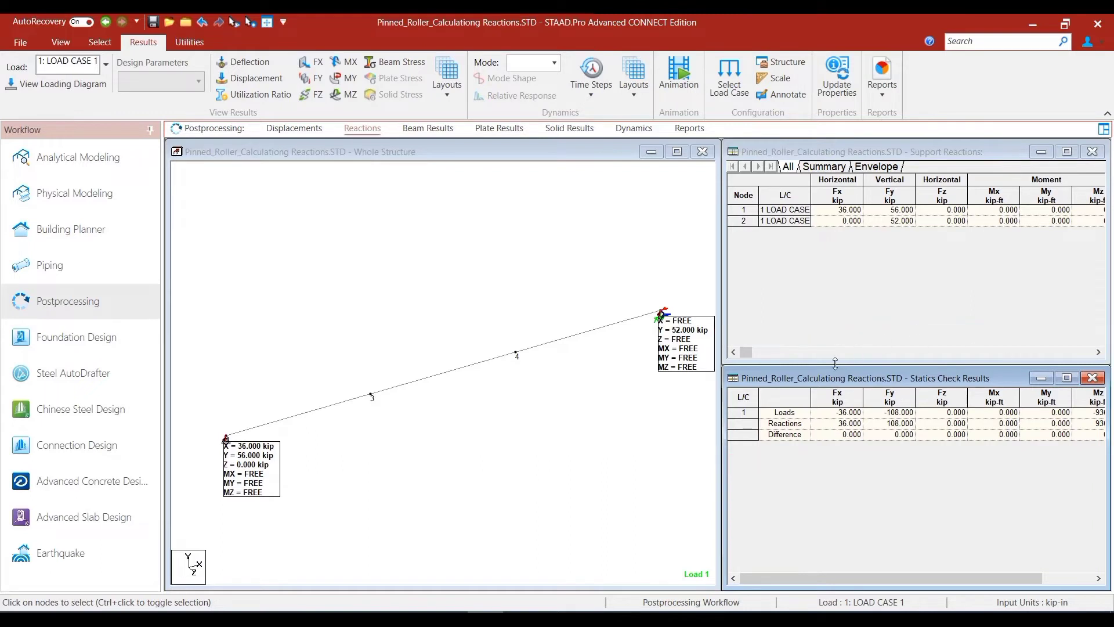
- Enlarge the support reactions table to examine the forces and moments at both supports
click(900, 155)
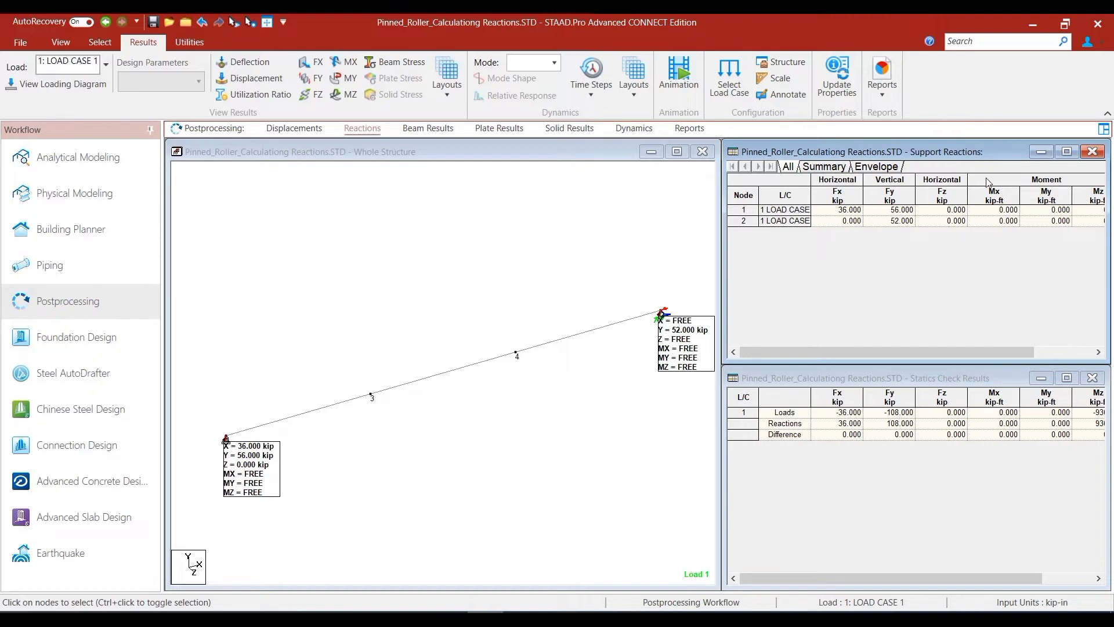
drag(979, 158, 638, 190)
drag(769, 395, 893, 466)
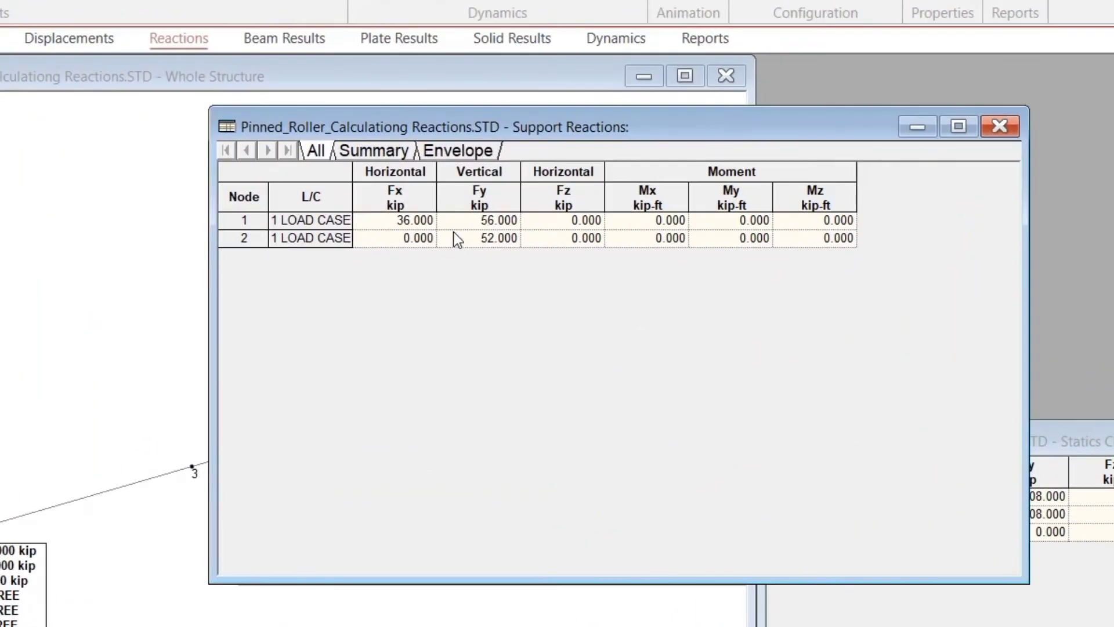